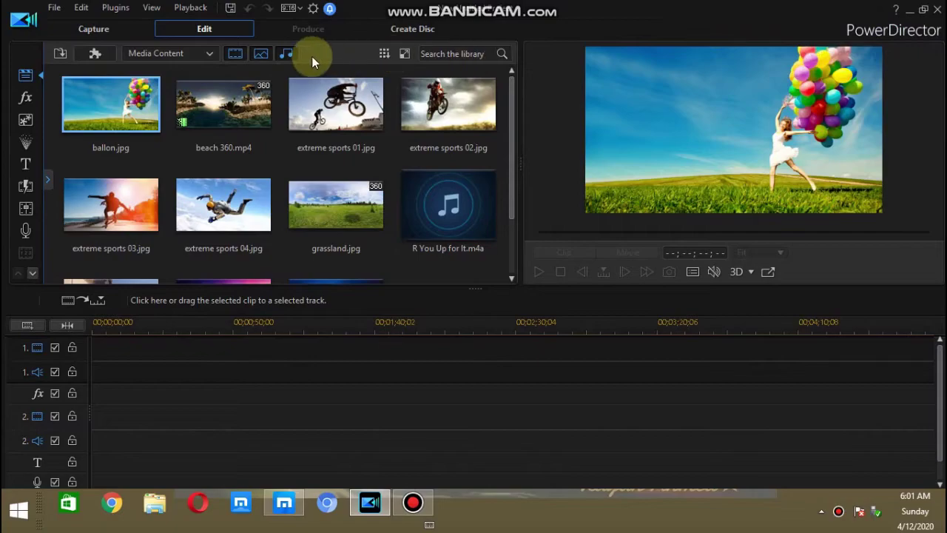
Import the Produce video file from the Desktop into the media library.
{"action": "left_click", "coordinate": [61, 56]}
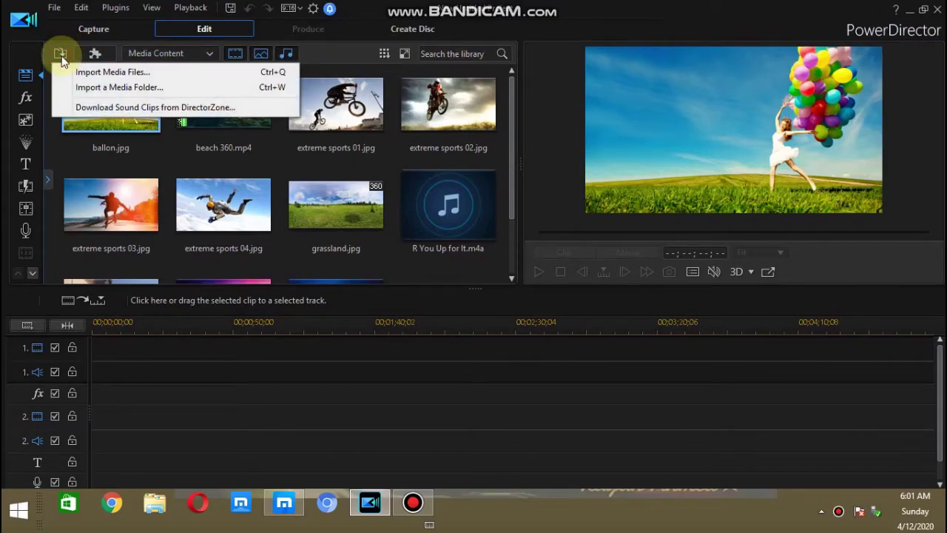
{"action": "left_click", "coordinate": [93, 73]}
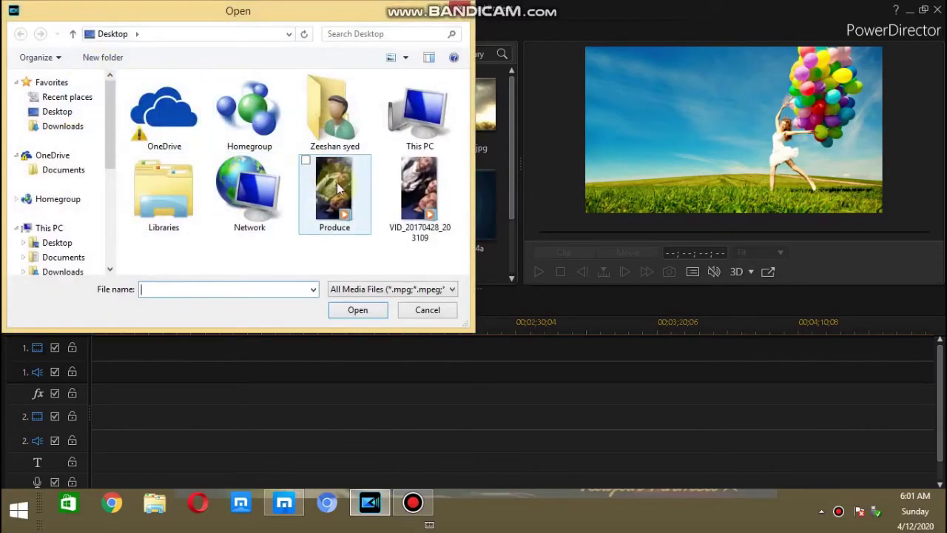
{"action": "left_click", "coordinate": [337, 191]}
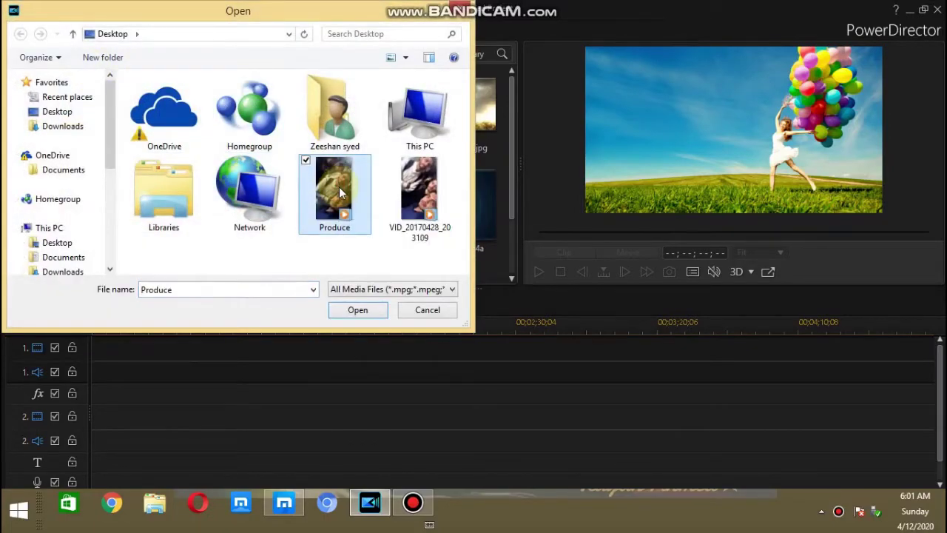
{"action": "left_click", "coordinate": [357, 310]}
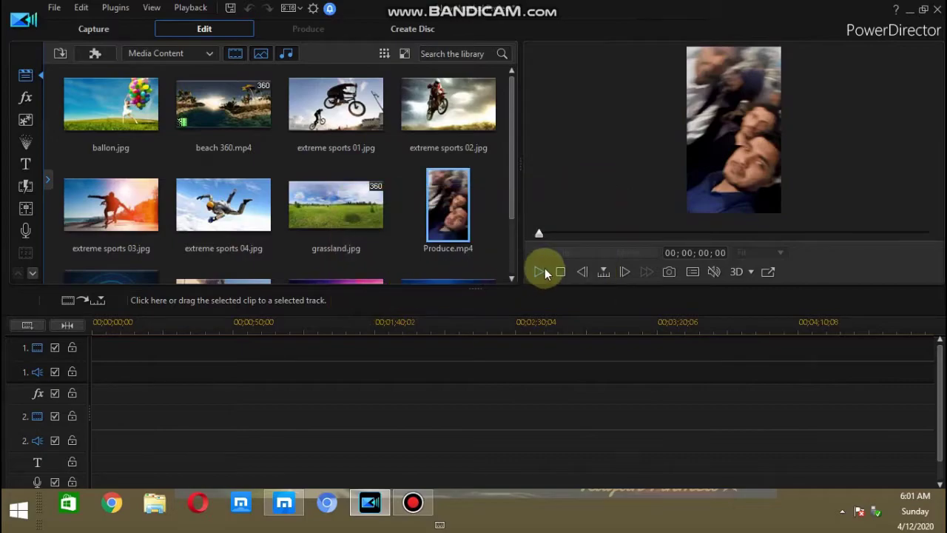
Play the imported Produce.mp4 clip in the preview and disable audio track 1.
{"action": "left_click", "coordinate": [541, 273]}
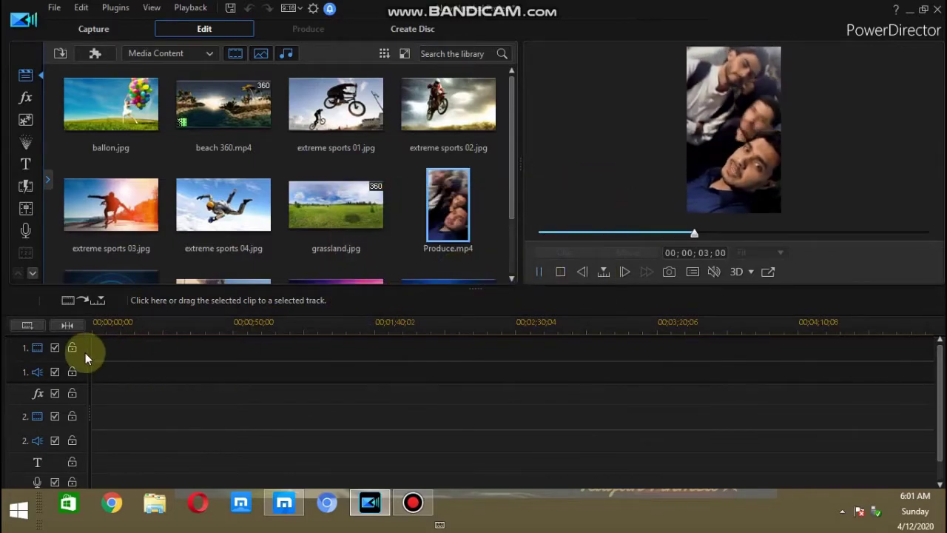
{"action": "left_click", "coordinate": [59, 373]}
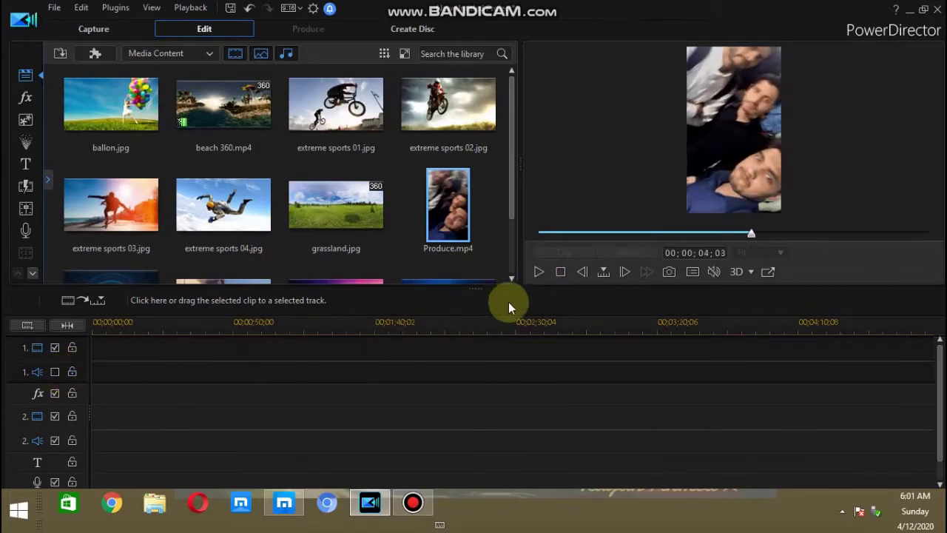
{"action": "left_click", "coordinate": [539, 274]}
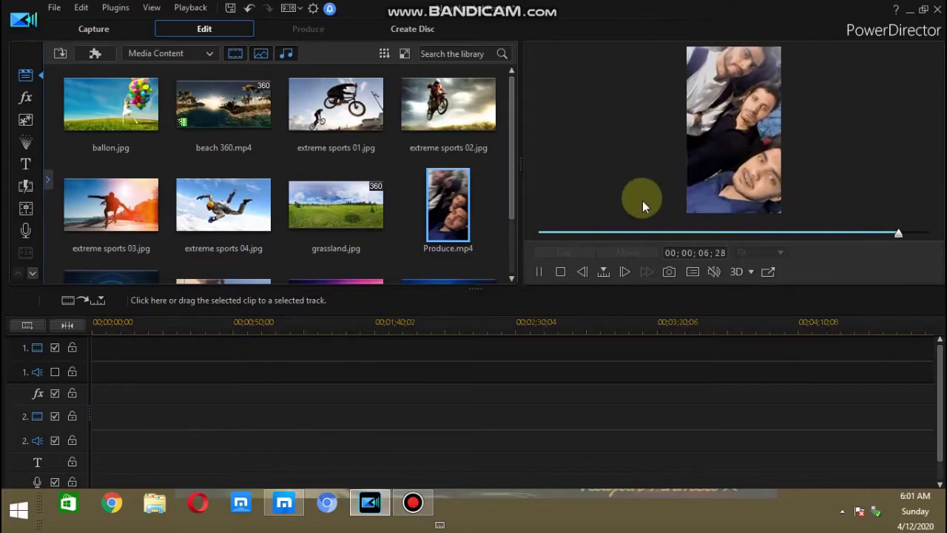
Place Produce.mp4 at the start of video track 1 and rotate it a quarter turn counterclockwise in the preview, checking it in playback.
{"action": "left_click", "coordinate": [459, 225]}
{"action": "left_click_drag", "start_coordinate": [447, 220], "coordinate": [91, 368]}
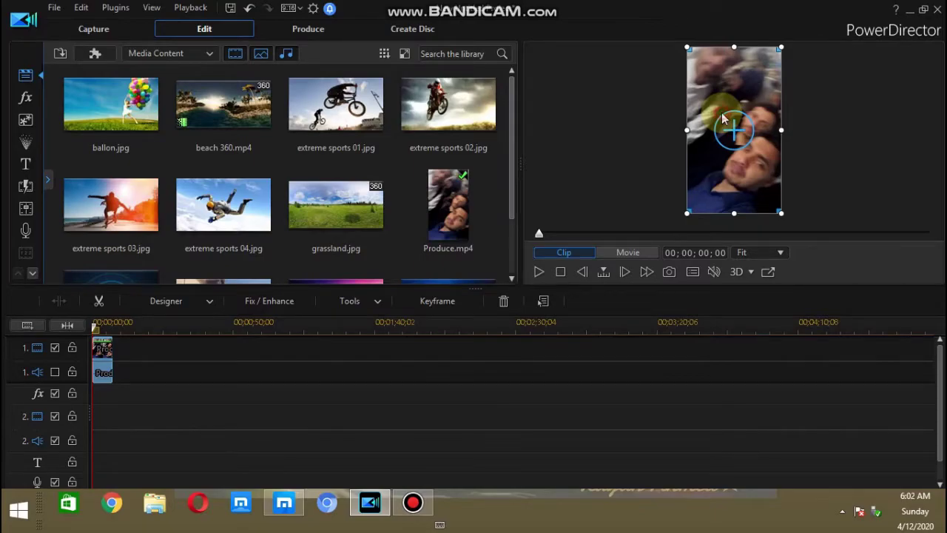
{"action": "left_click_drag", "start_coordinate": [717, 111], "coordinate": [711, 145]}
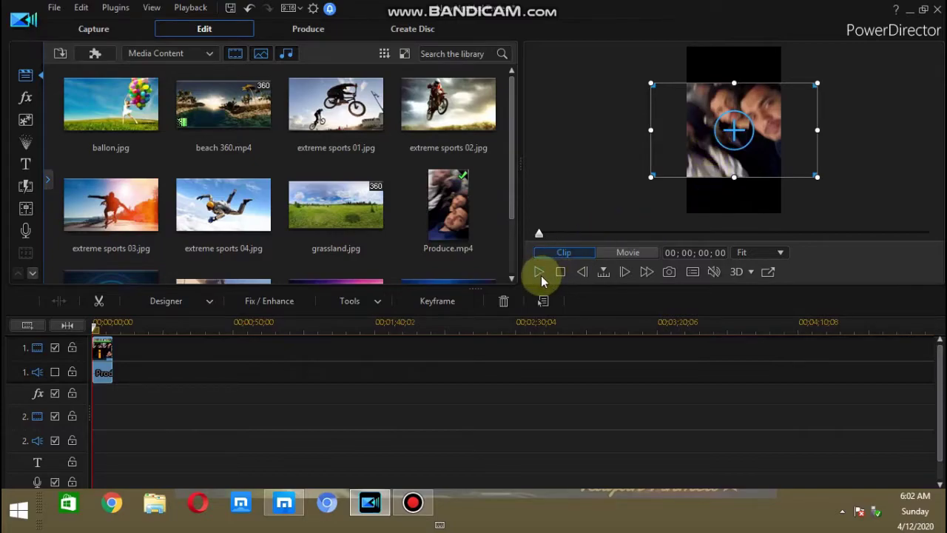
{"action": "left_click", "coordinate": [540, 272]}
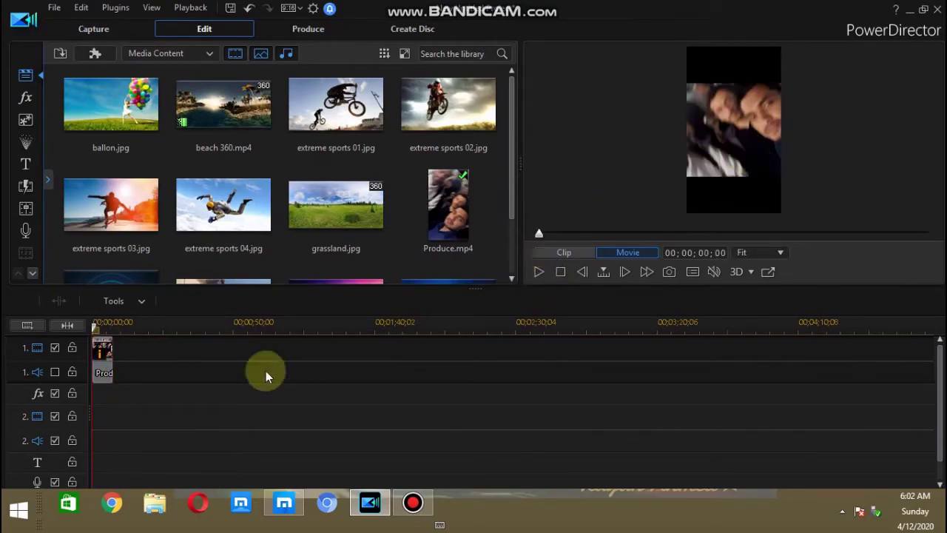
Resize the rotated clip by its corners until it spans the full width of the portrait frame, playing the movie to check it.
{"action": "left_click", "coordinate": [103, 378]}
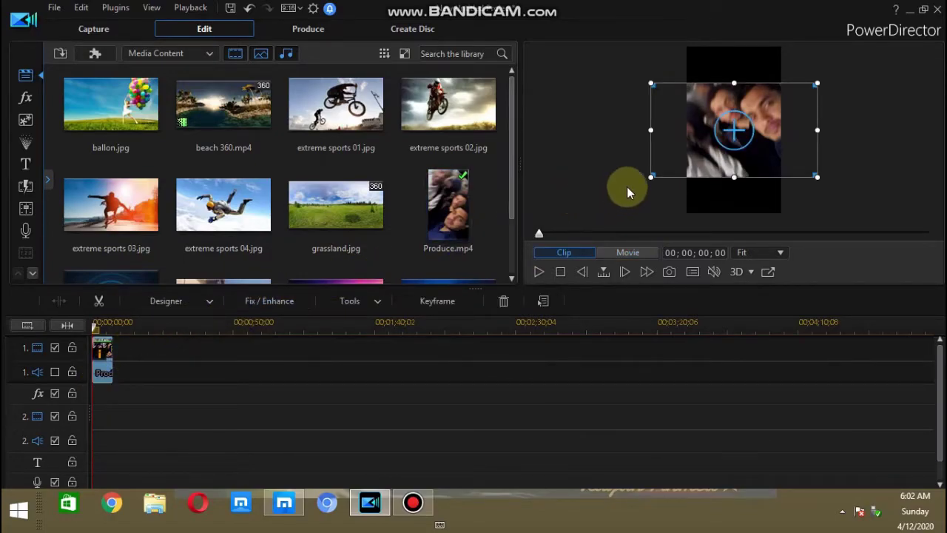
{"action": "left_click_drag", "start_coordinate": [651, 175], "coordinate": [689, 155]}
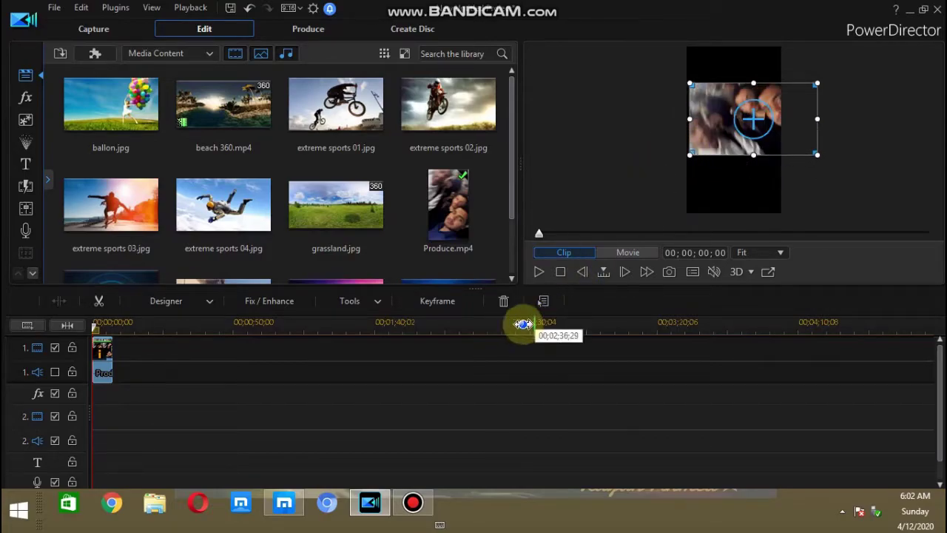
{"action": "left_click", "coordinate": [541, 271]}
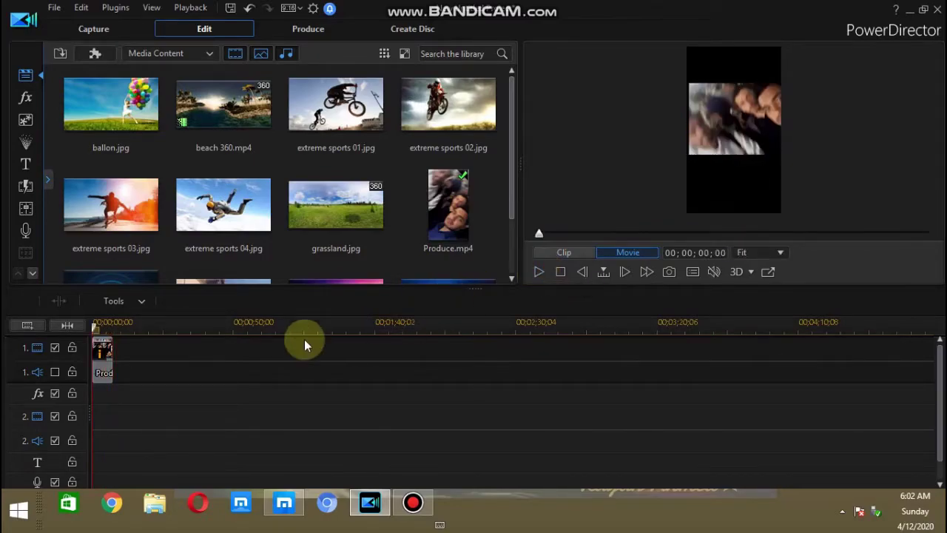
{"action": "left_click", "coordinate": [98, 365]}
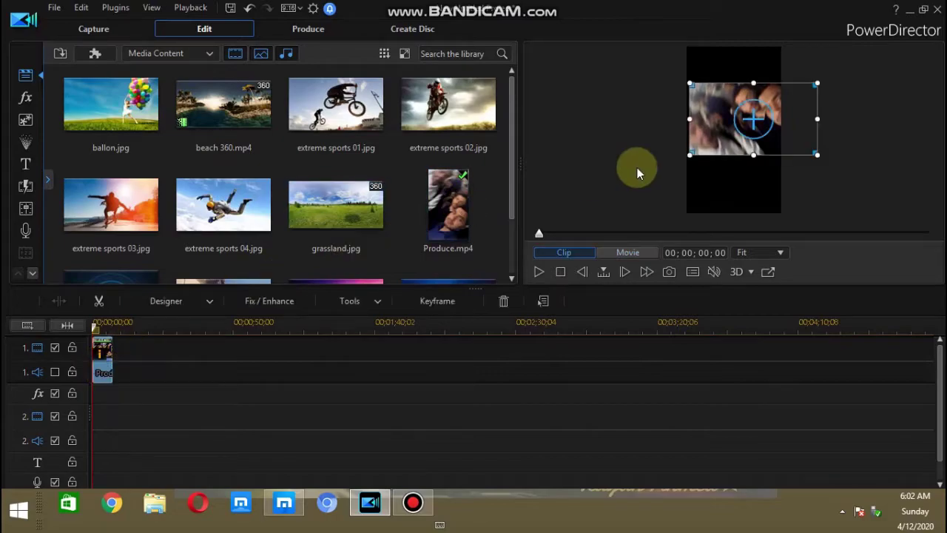
{"action": "left_click_drag", "start_coordinate": [816, 155], "coordinate": [740, 132]}
{"action": "left_click", "coordinate": [538, 274]}
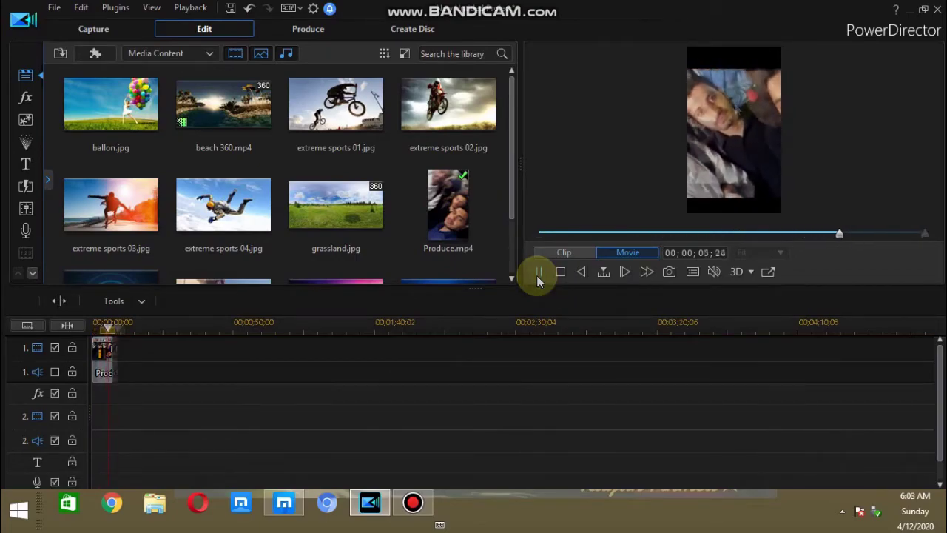
Open the Crop/Zoom/Pan power tool for the Produce clip on video track 1 and accept the notice.
{"action": "left_click", "coordinate": [104, 351]}
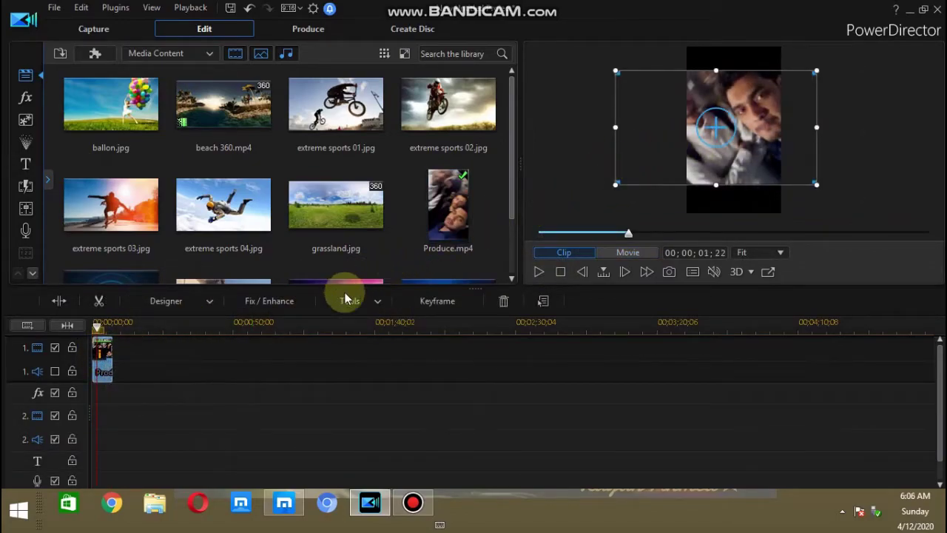
{"action": "left_click", "coordinate": [377, 302]}
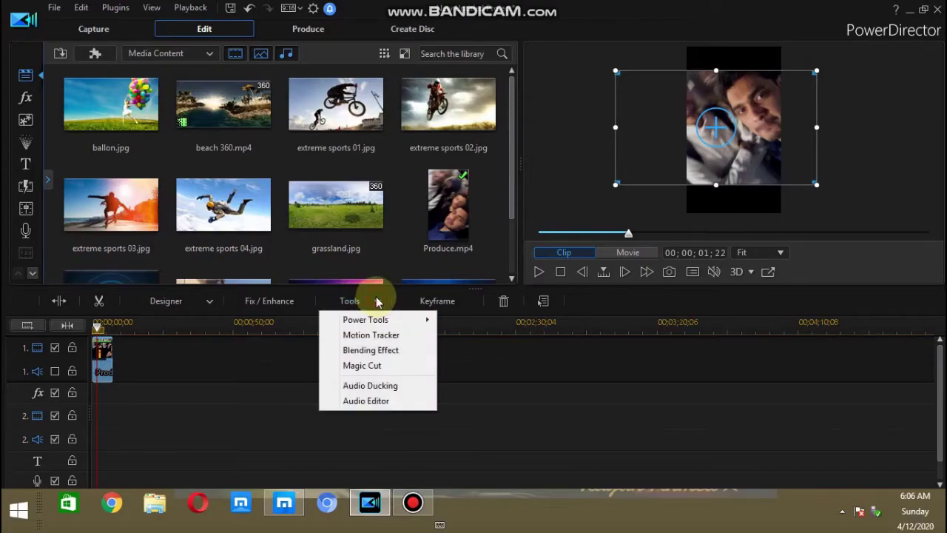
{"action": "mouse_move", "coordinate": [374, 321]}
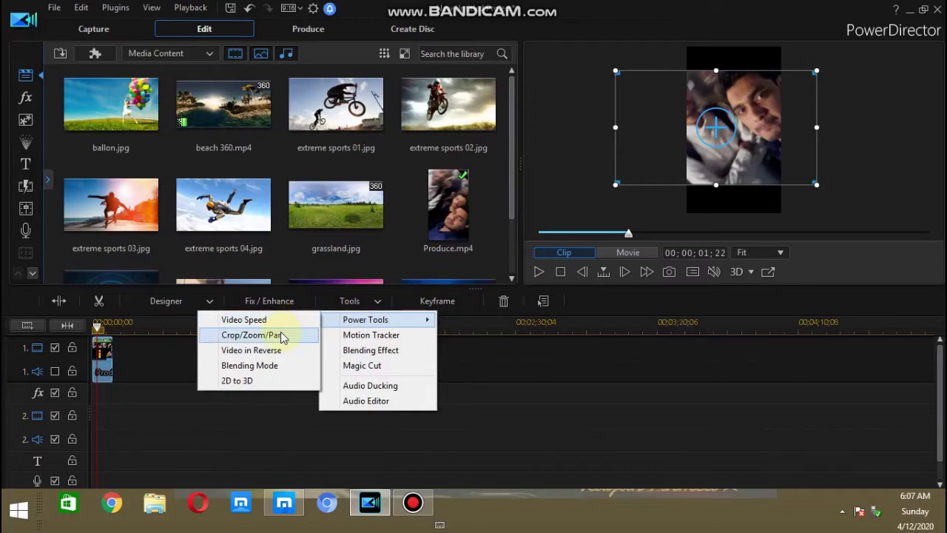
{"action": "left_click", "coordinate": [282, 337]}
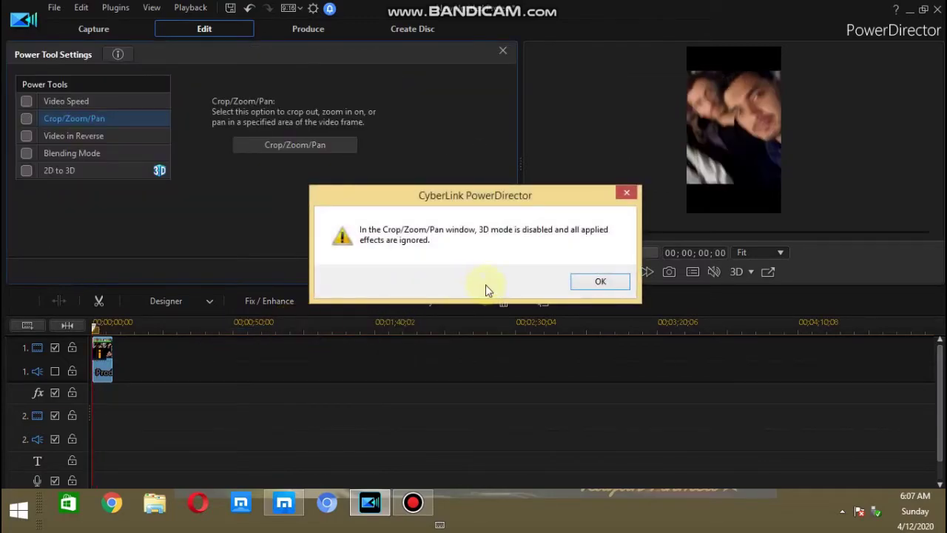
{"action": "left_click", "coordinate": [599, 282]}
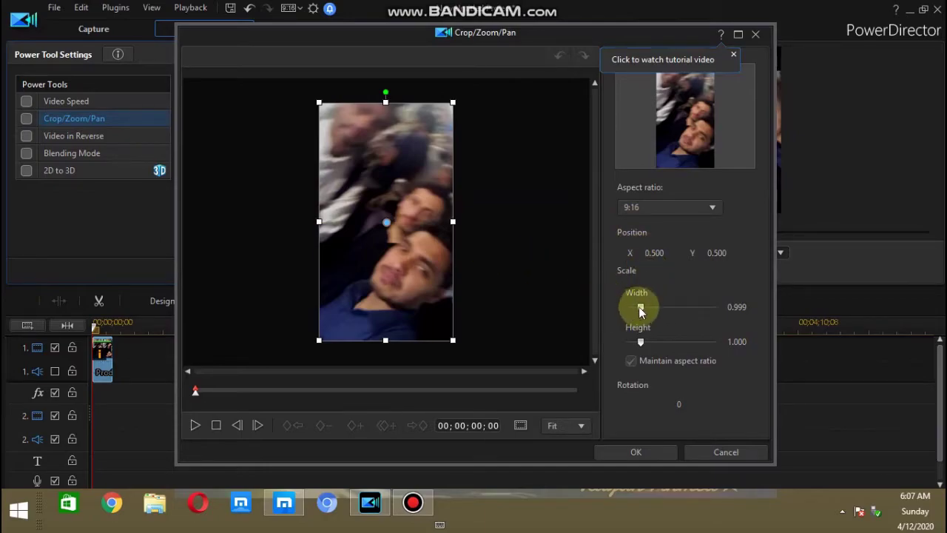
Adjust the crop frame's width and height scale, settling on about 1.41 for both.
{"action": "left_click_drag", "start_coordinate": [640, 307], "coordinate": [711, 306]}
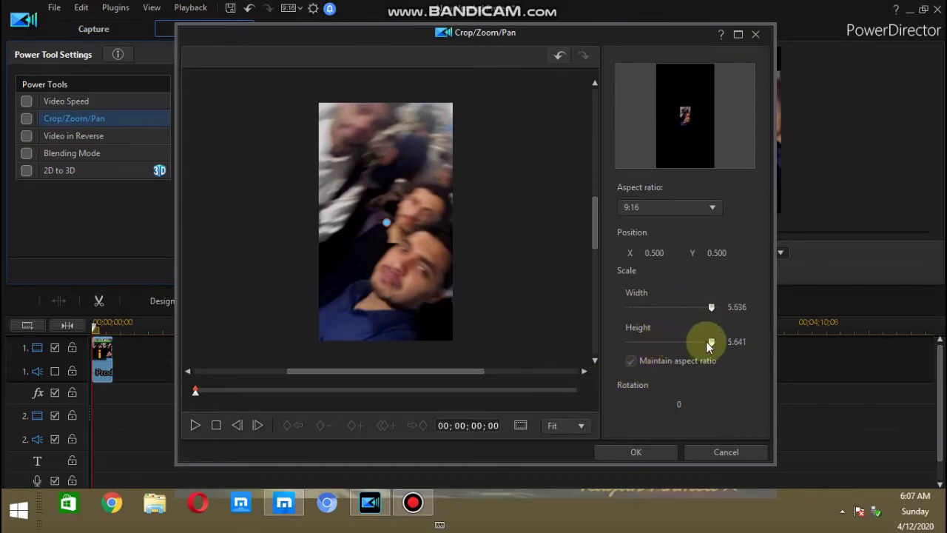
{"action": "left_click_drag", "start_coordinate": [710, 342], "coordinate": [654, 342]}
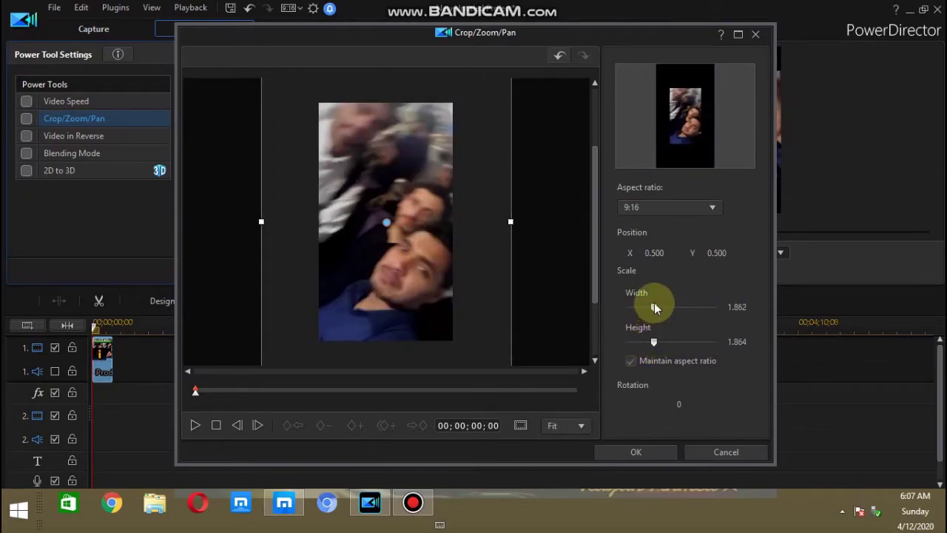
{"action": "left_click_drag", "start_coordinate": [651, 305], "coordinate": [640, 305]}
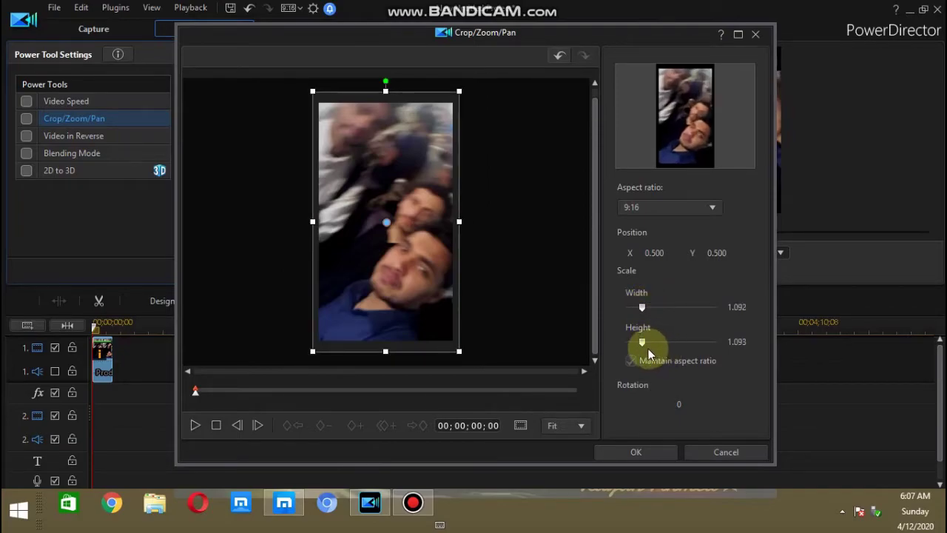
{"action": "left_click_drag", "start_coordinate": [643, 343], "coordinate": [649, 343]}
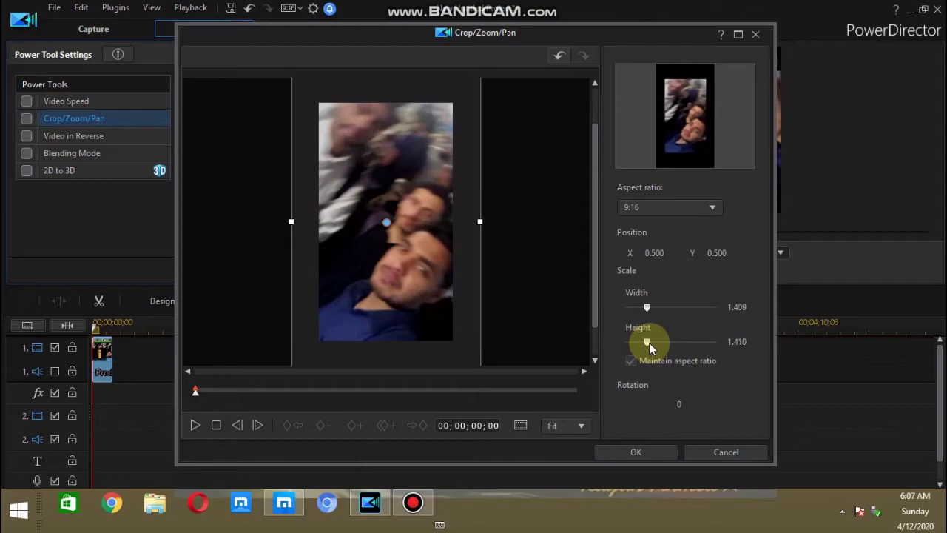
{"action": "left_click", "coordinate": [573, 431]}
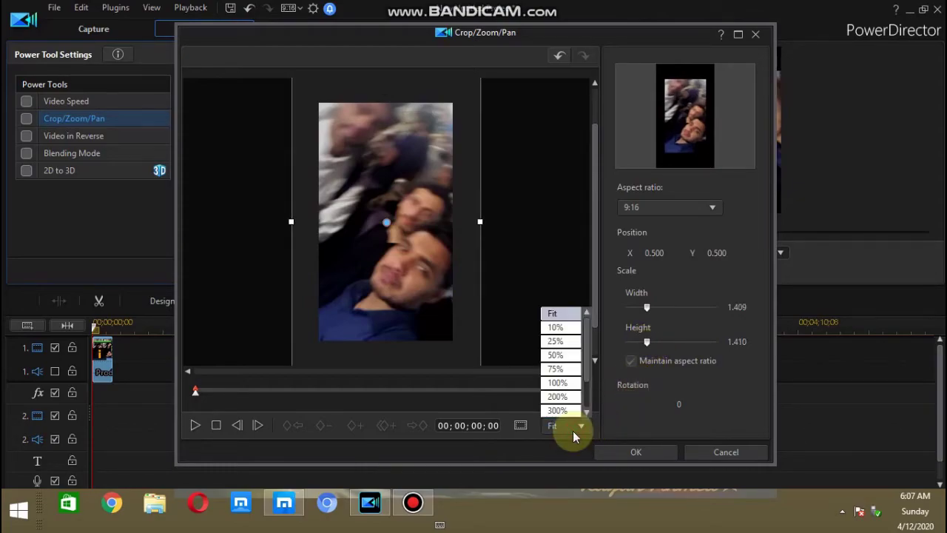
{"action": "left_click", "coordinate": [573, 430]}
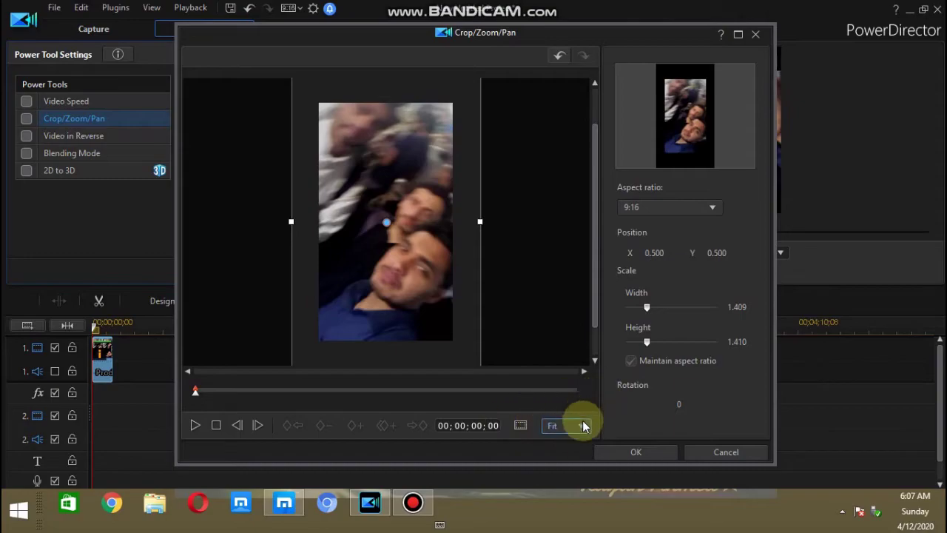
{"action": "left_click", "coordinate": [583, 421]}
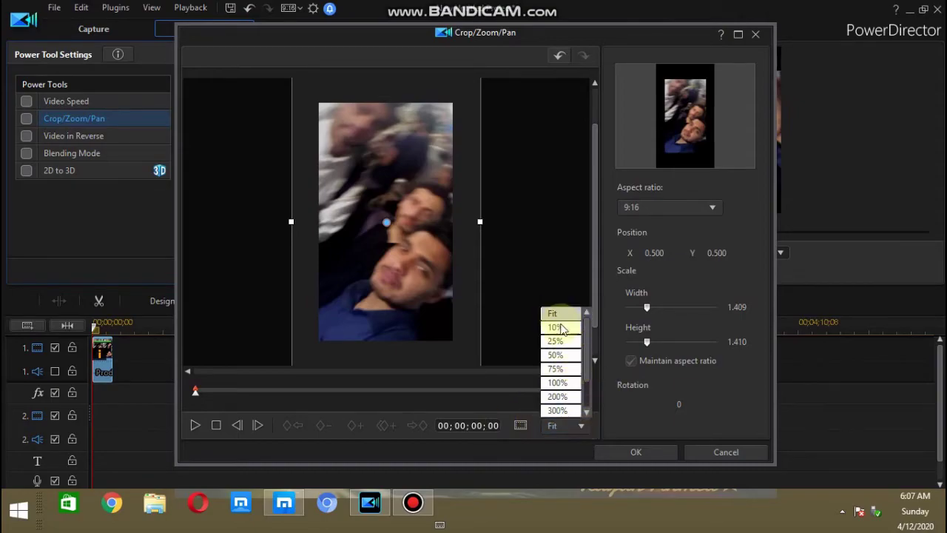
{"action": "left_click", "coordinate": [578, 430]}
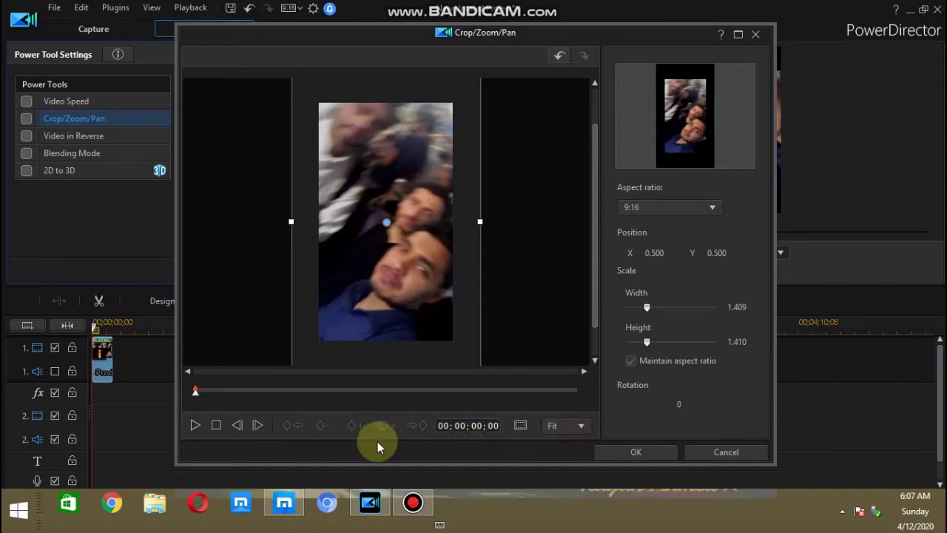
Reduce the crop frame's scale to about 0.955 in width and 0.956 in height, apply the crop, and play the movie.
{"action": "left_click", "coordinate": [196, 426]}
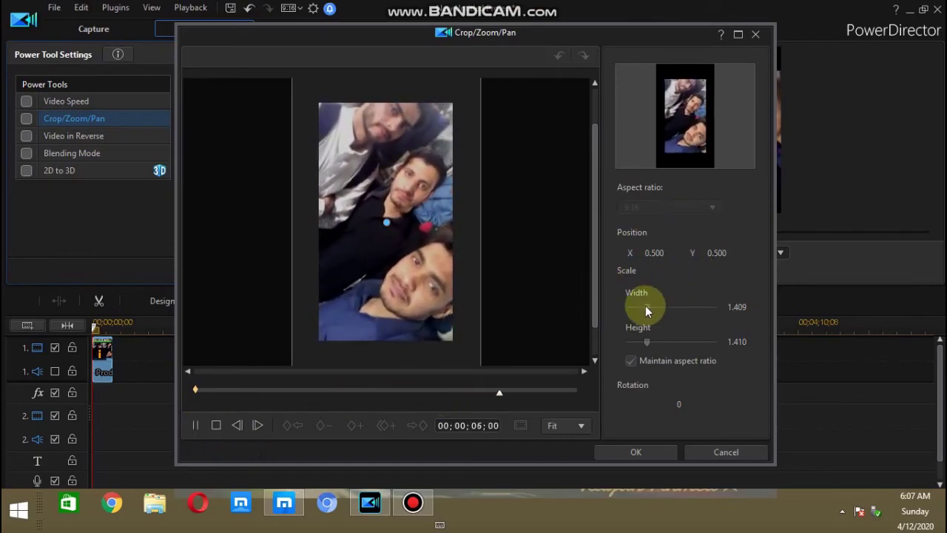
{"action": "mouse_move", "coordinate": [656, 308]}
{"action": "left_mouse_down"}
{"action": "mouse_move", "coordinate": [645, 312]}
{"action": "mouse_move", "coordinate": [660, 316]}
{"action": "mouse_move", "coordinate": [638, 308]}
{"action": "left_mouse_up"}
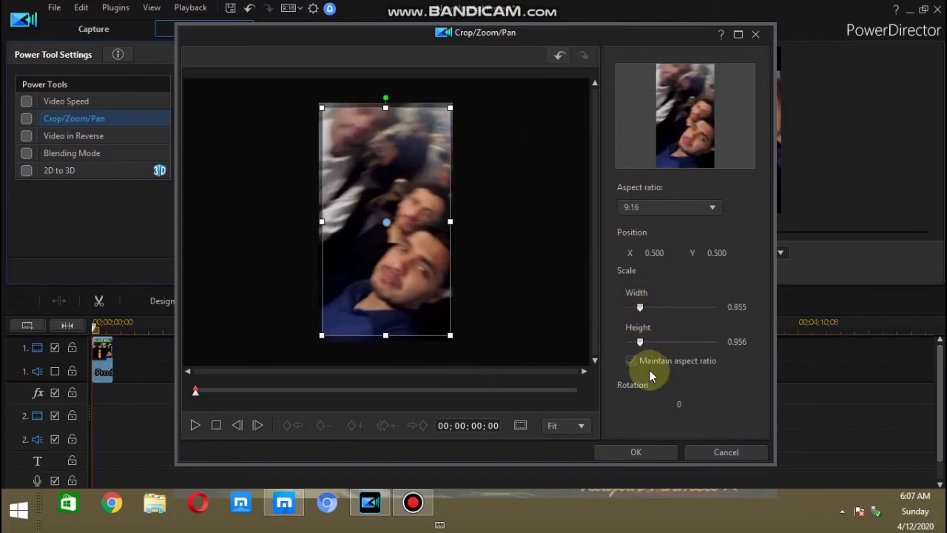
{"action": "left_click", "coordinate": [637, 452]}
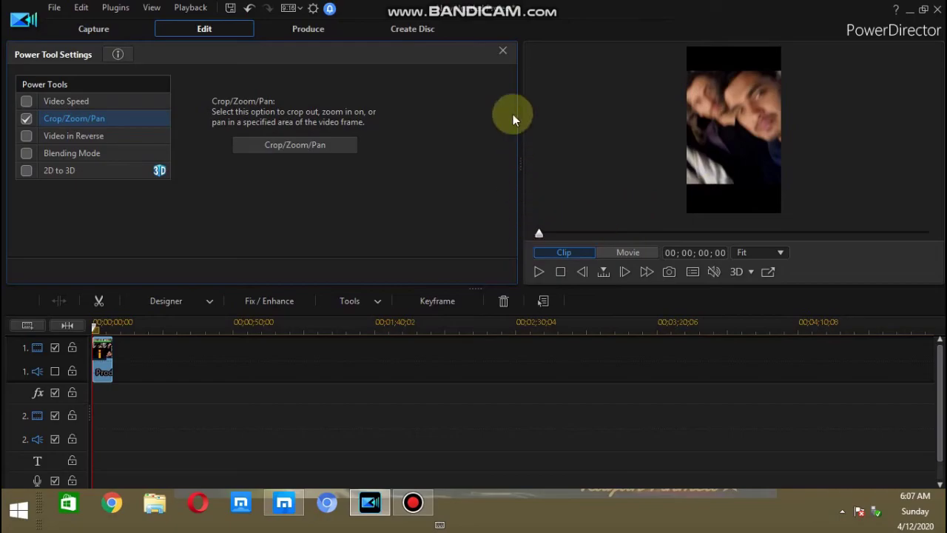
{"action": "left_click", "coordinate": [539, 272]}
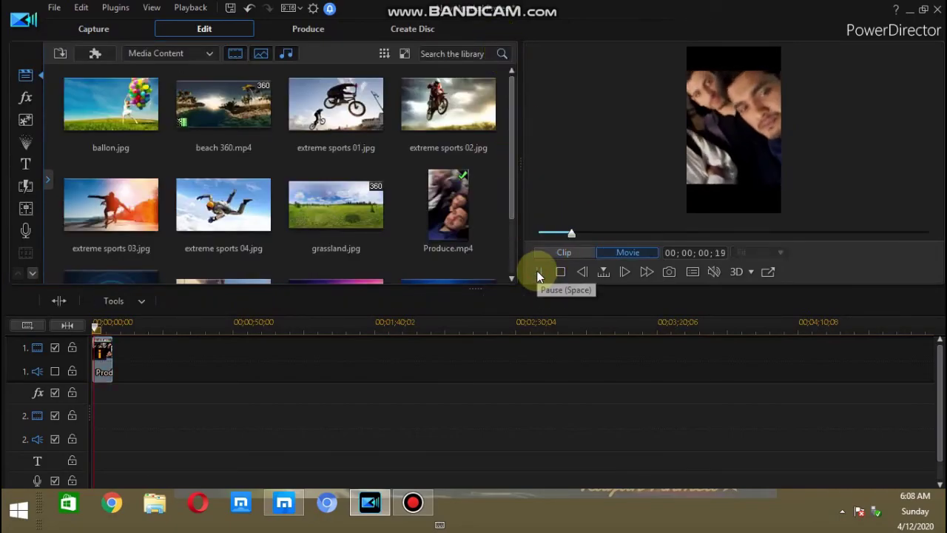